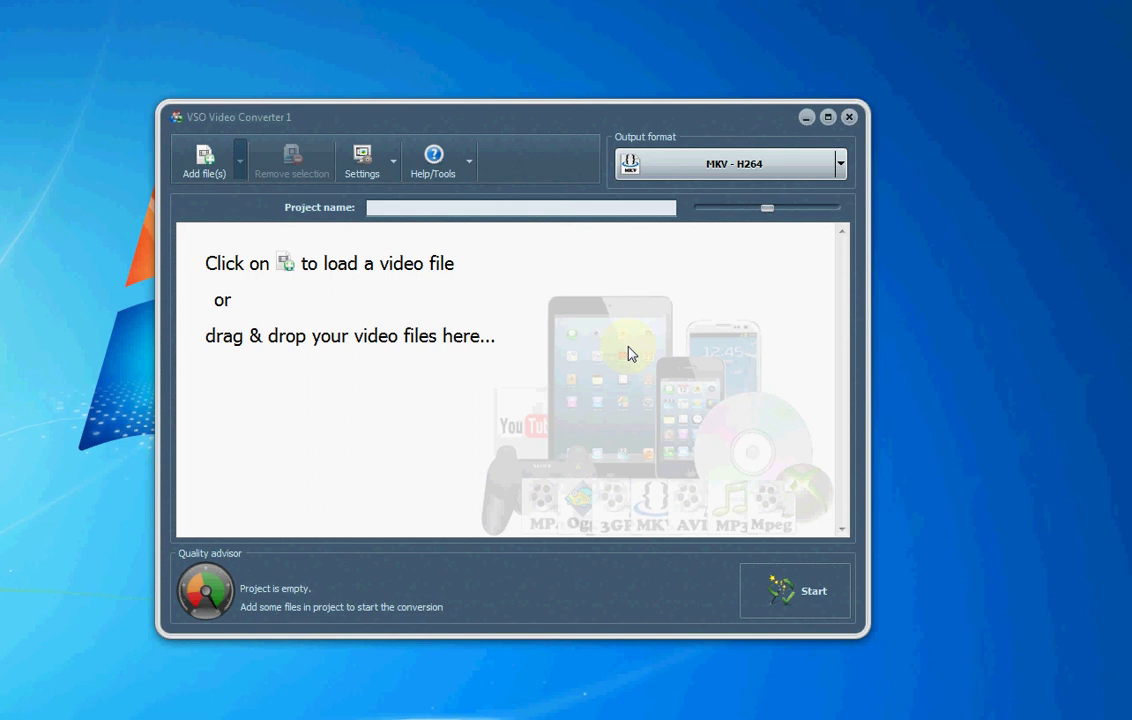
Step: Load big_buck_bunny.avi (9m56s, 1920x1080) into the project through Add file(s) > Browse
{"action": "left_click", "coordinate": [240, 162]}
{"action": "mouse_move", "coordinate": [256, 203]}
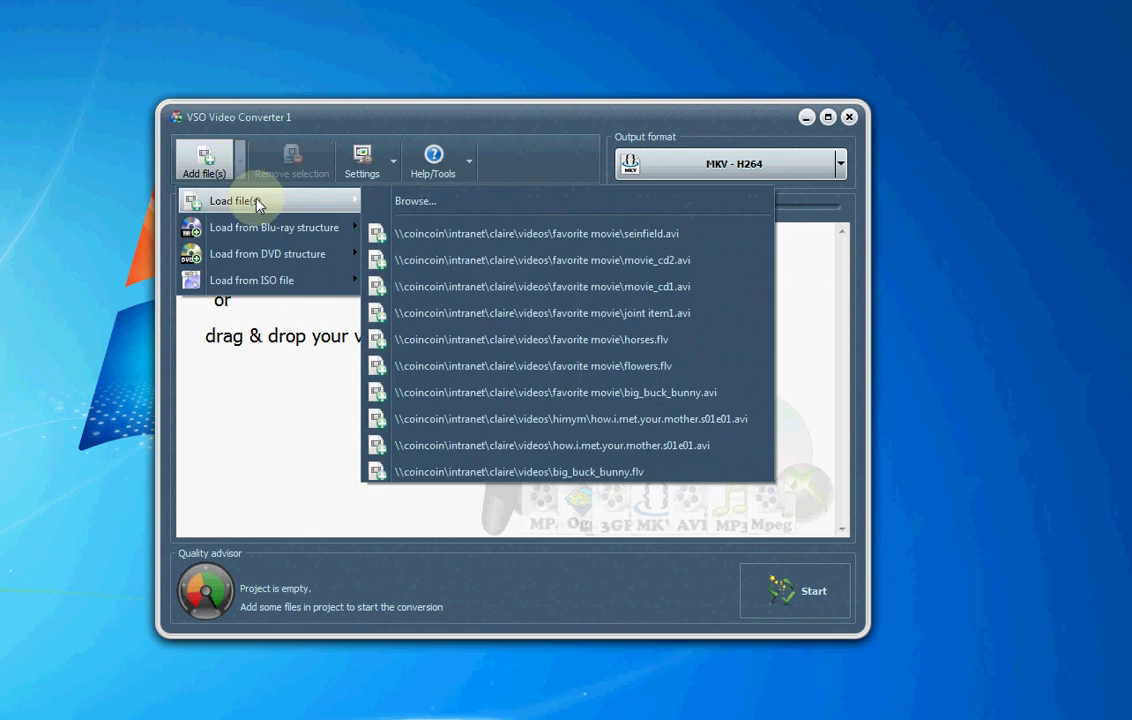
{"action": "left_click", "coordinate": [455, 202]}
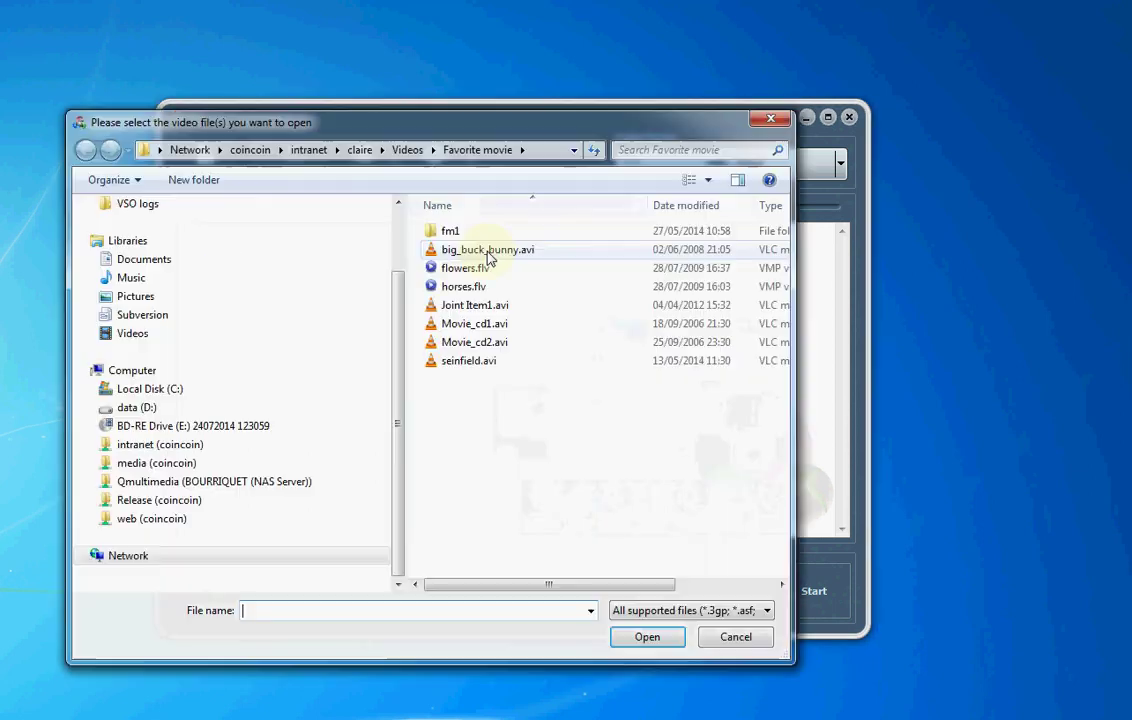
{"action": "double_click", "coordinate": [488, 251]}
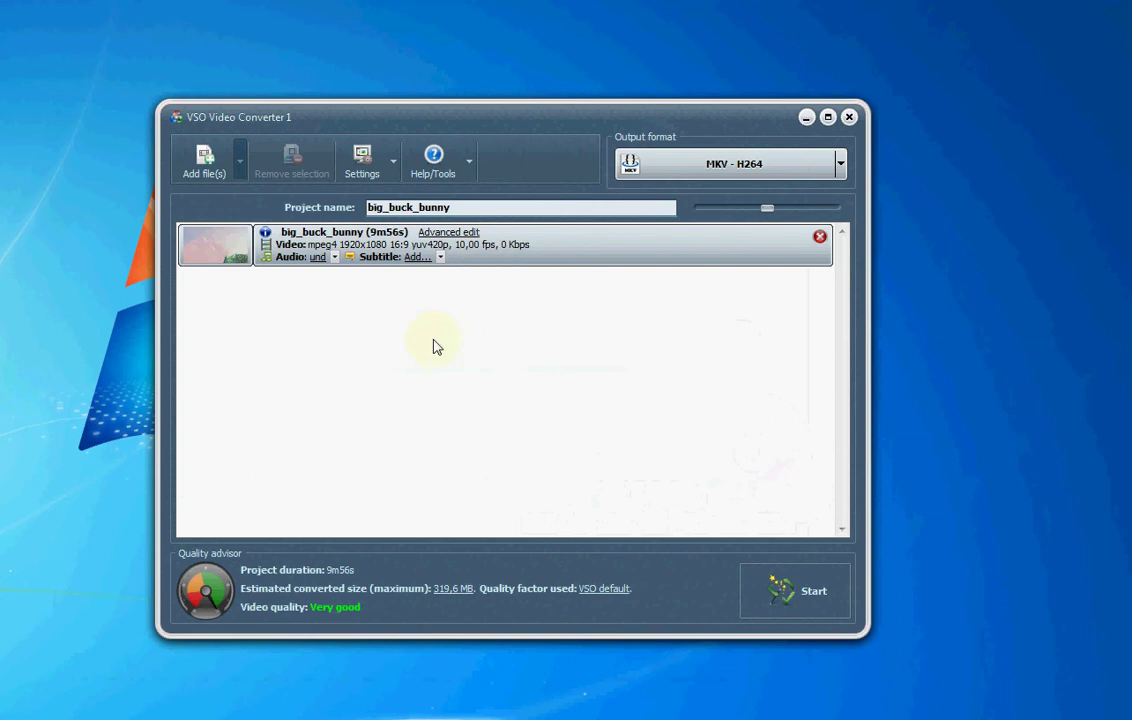
Step: Look through the Output format categories down to Custom profiles, leaving MKV - H264 set
{"action": "left_click", "coordinate": [776, 166]}
{"action": "mouse_move", "coordinate": [716, 251]}
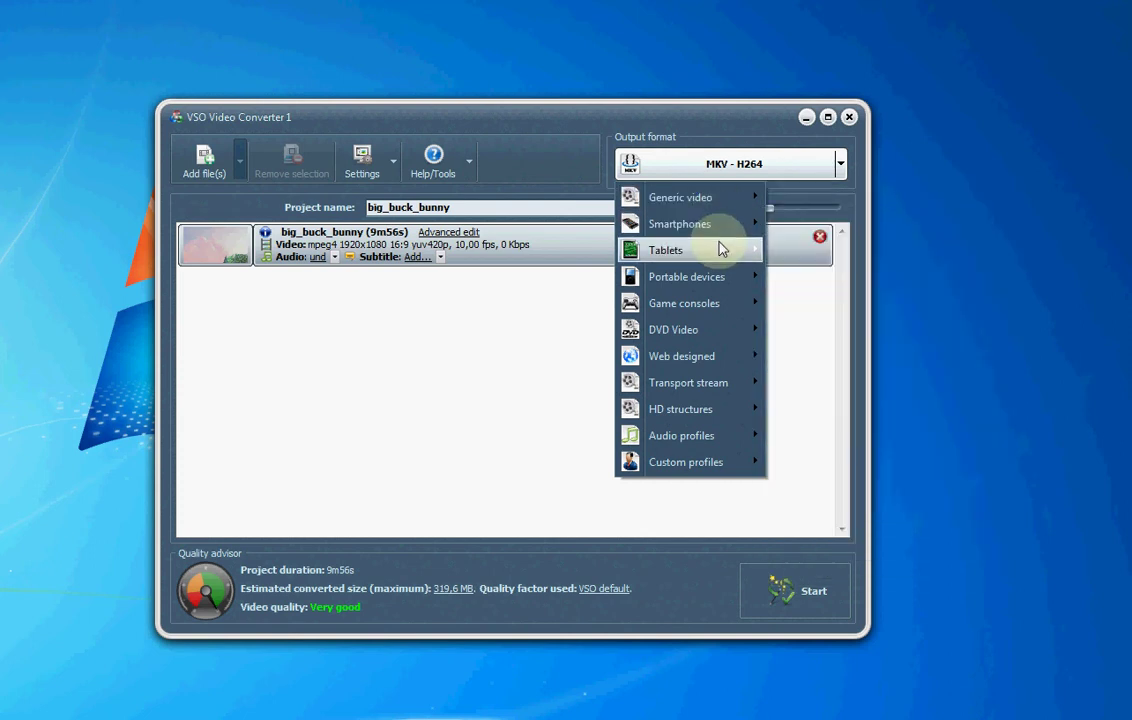
{"action": "mouse_move", "coordinate": [720, 281]}
{"action": "mouse_move", "coordinate": [718, 308]}
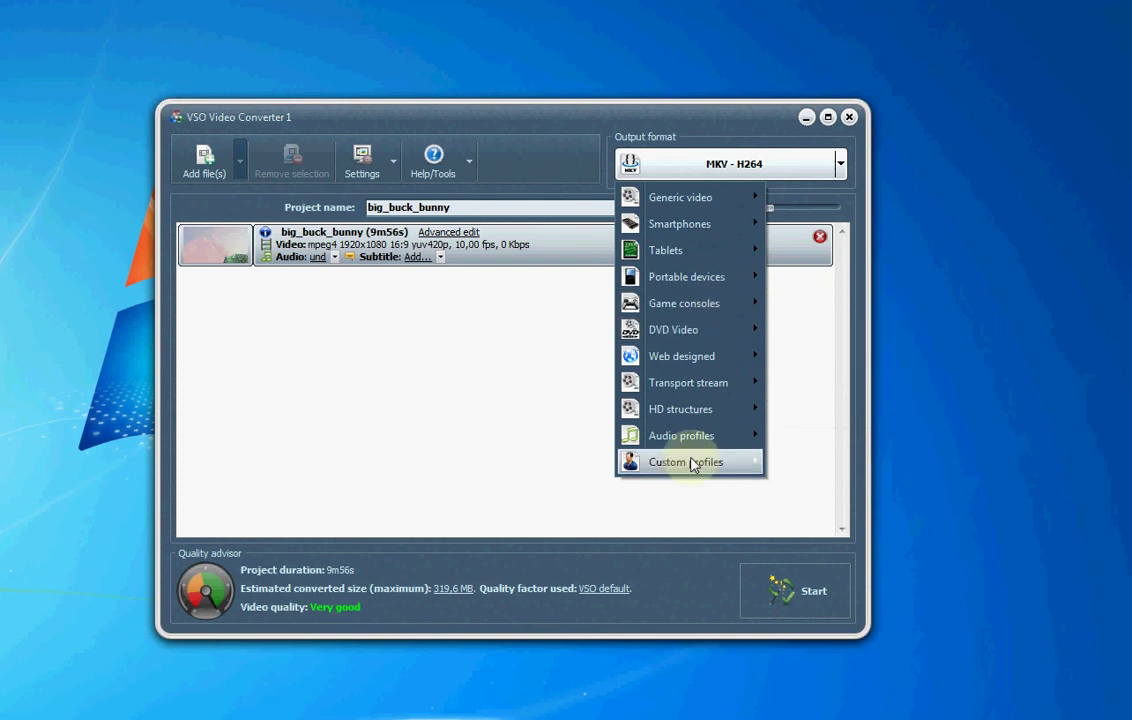
{"action": "mouse_move", "coordinate": [692, 466]}
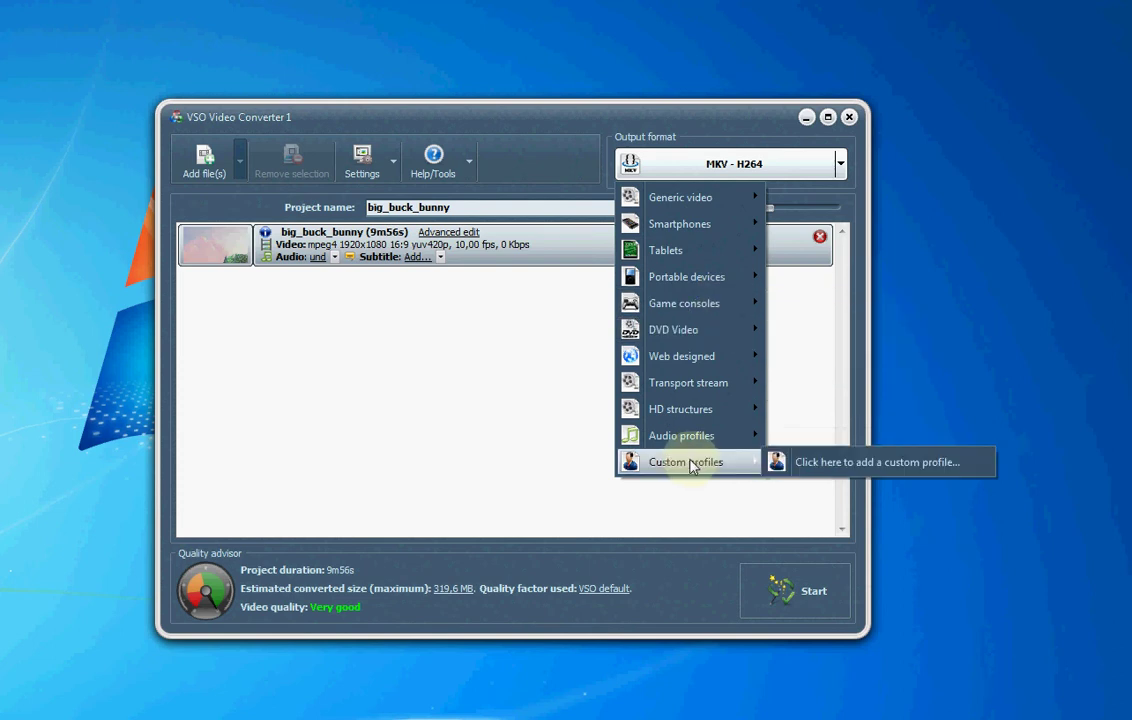
Step: Step through a new custom profile's MKV, H.264, AAC, subtitle and summary pages, then close it unsaved
{"action": "left_click", "coordinate": [805, 463]}
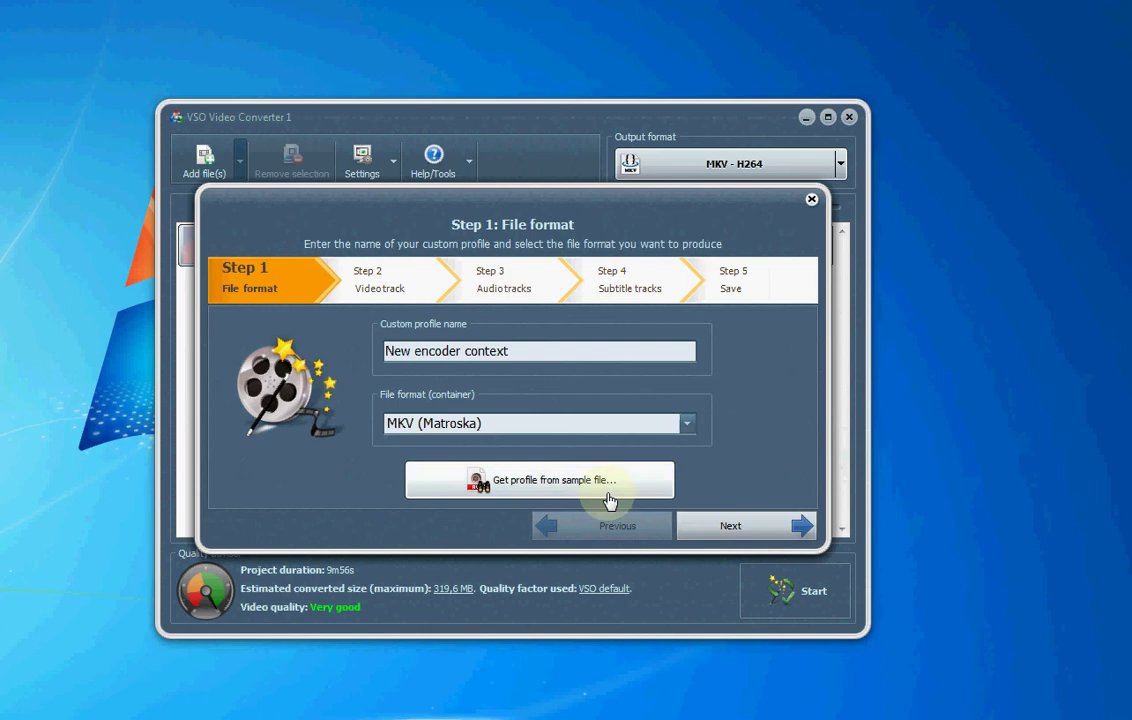
{"action": "left_click", "coordinate": [769, 533]}
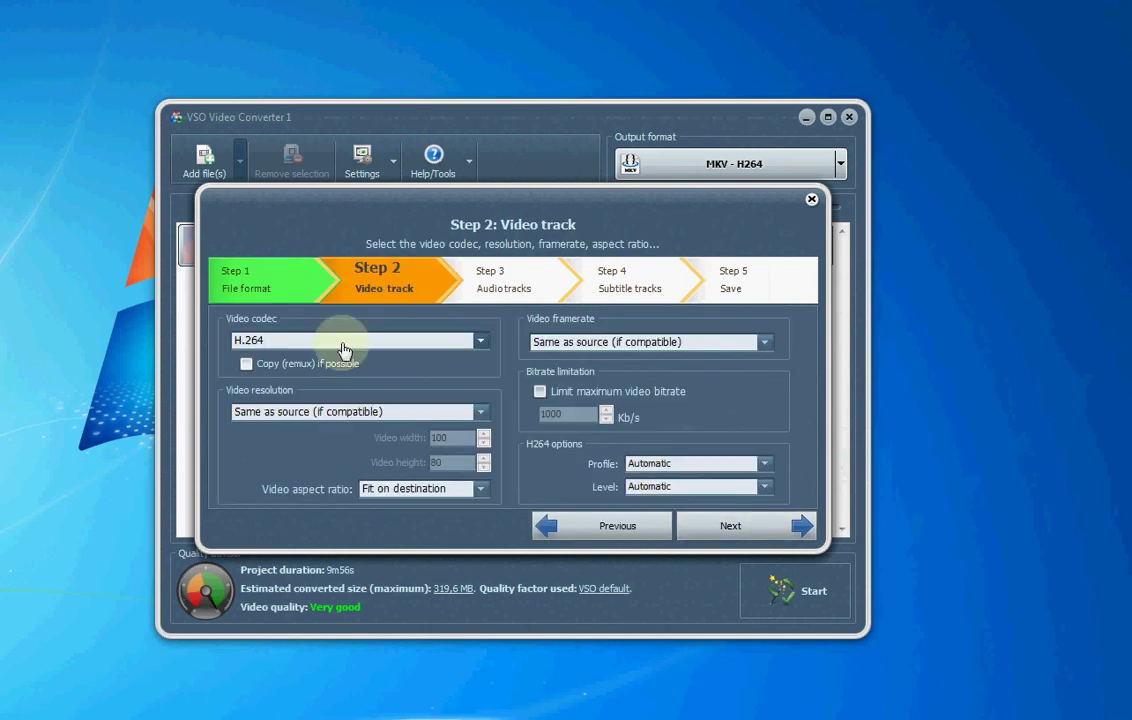
{"action": "left_click", "coordinate": [731, 527]}
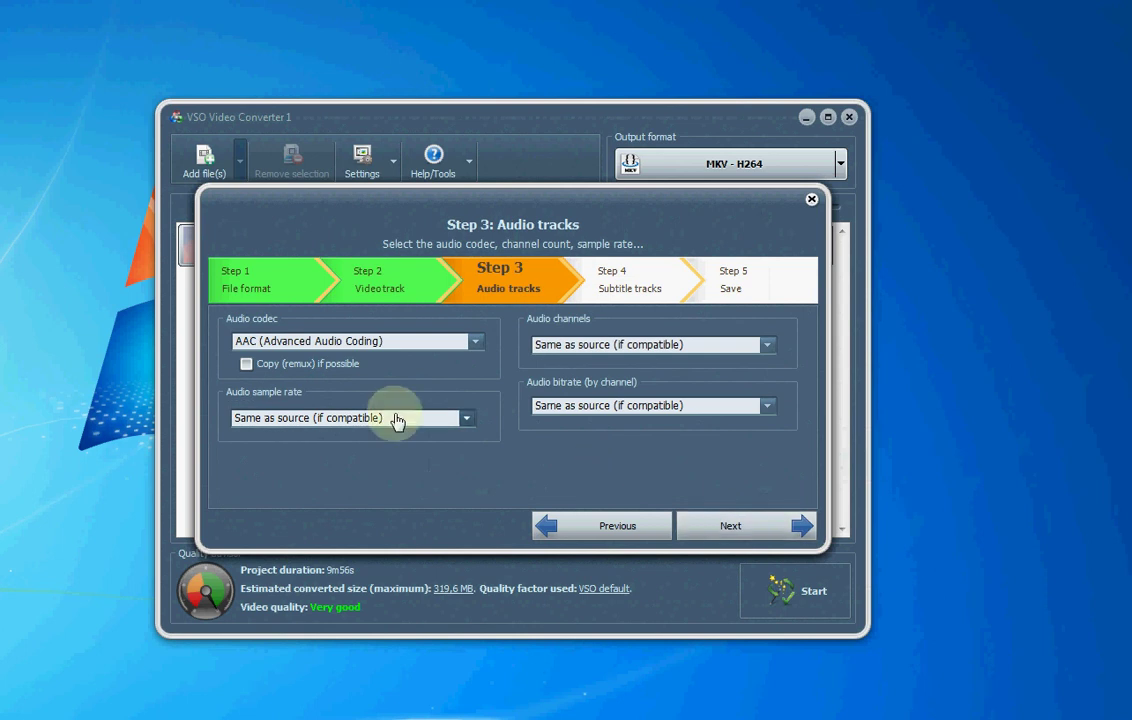
{"action": "left_click", "coordinate": [754, 537]}
{"action": "left_click", "coordinate": [756, 537]}
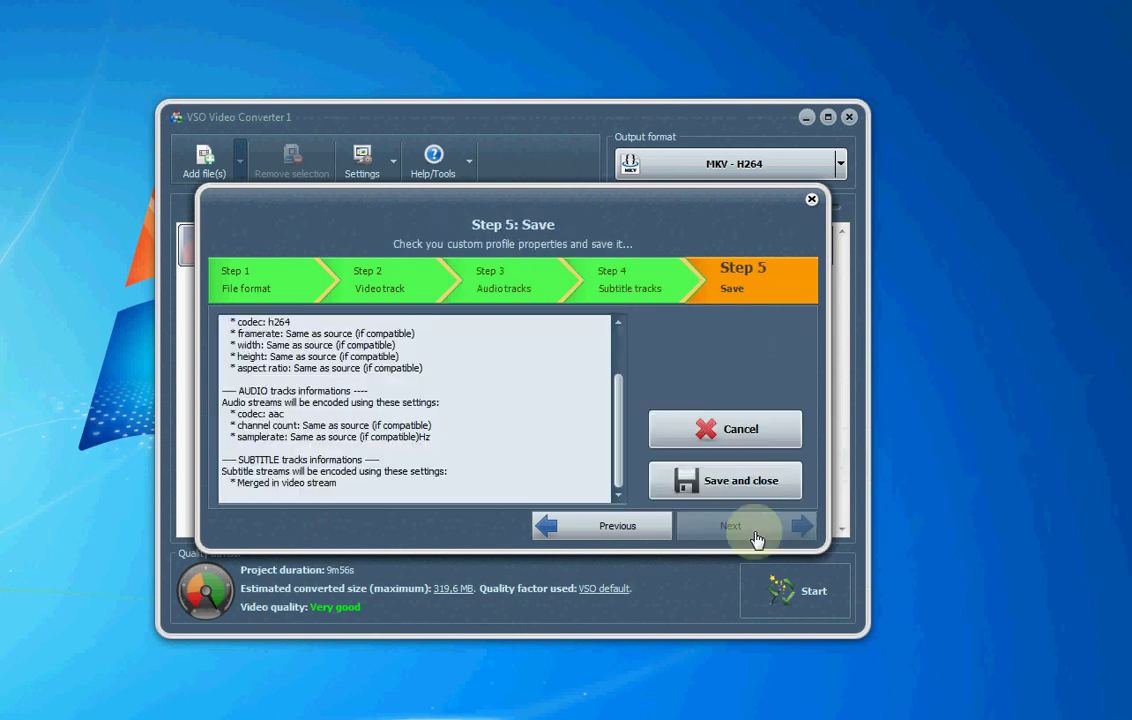
{"action": "left_click", "coordinate": [755, 445]}
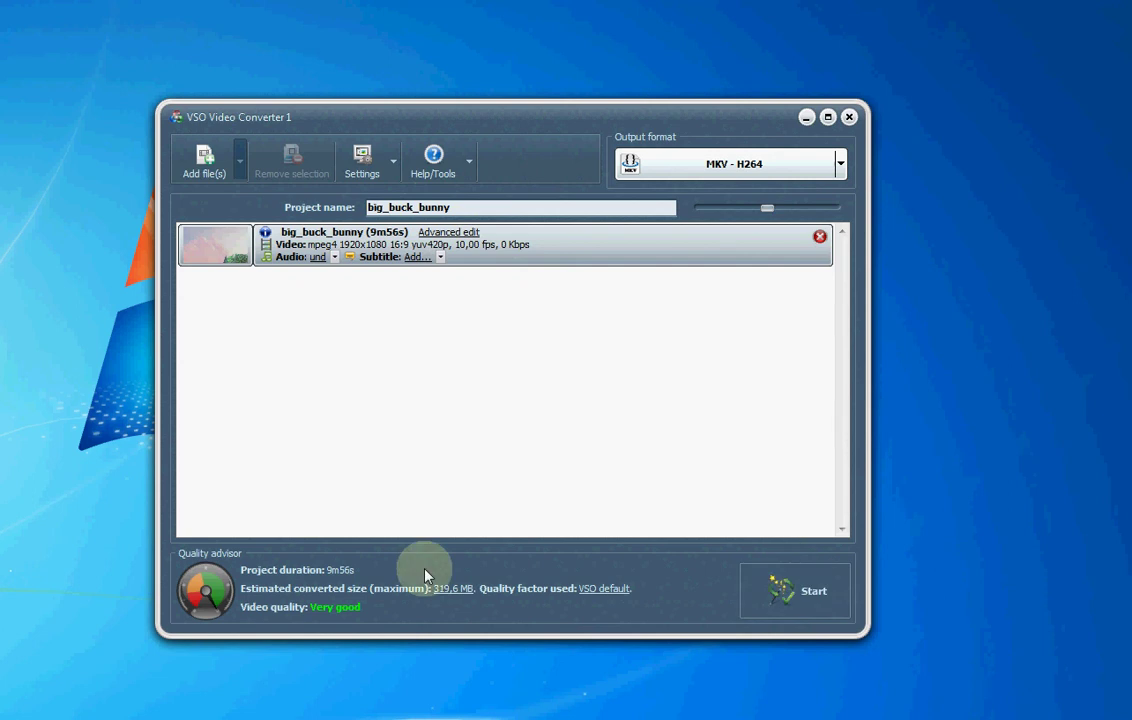
Step: Open Advanced edit for the big_buck_bunny row and nudge the editing window slightly
{"action": "left_click", "coordinate": [466, 238]}
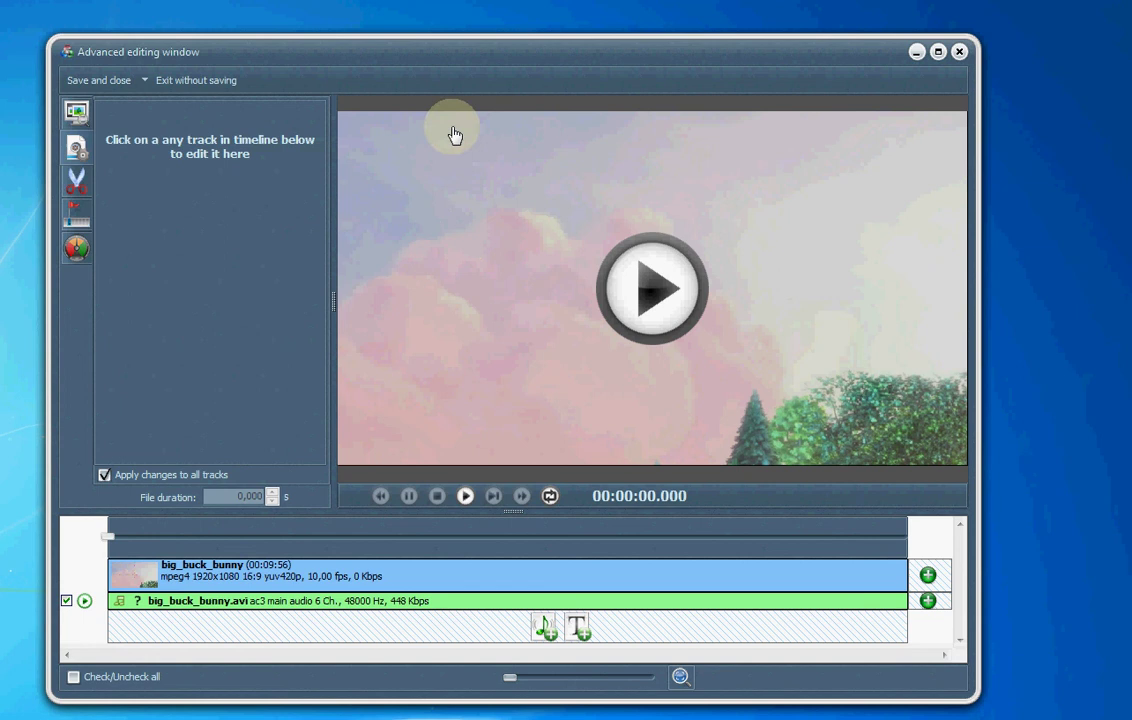
{"action": "left_click_drag", "start_coordinate": [463, 57], "coordinate": [471, 45]}
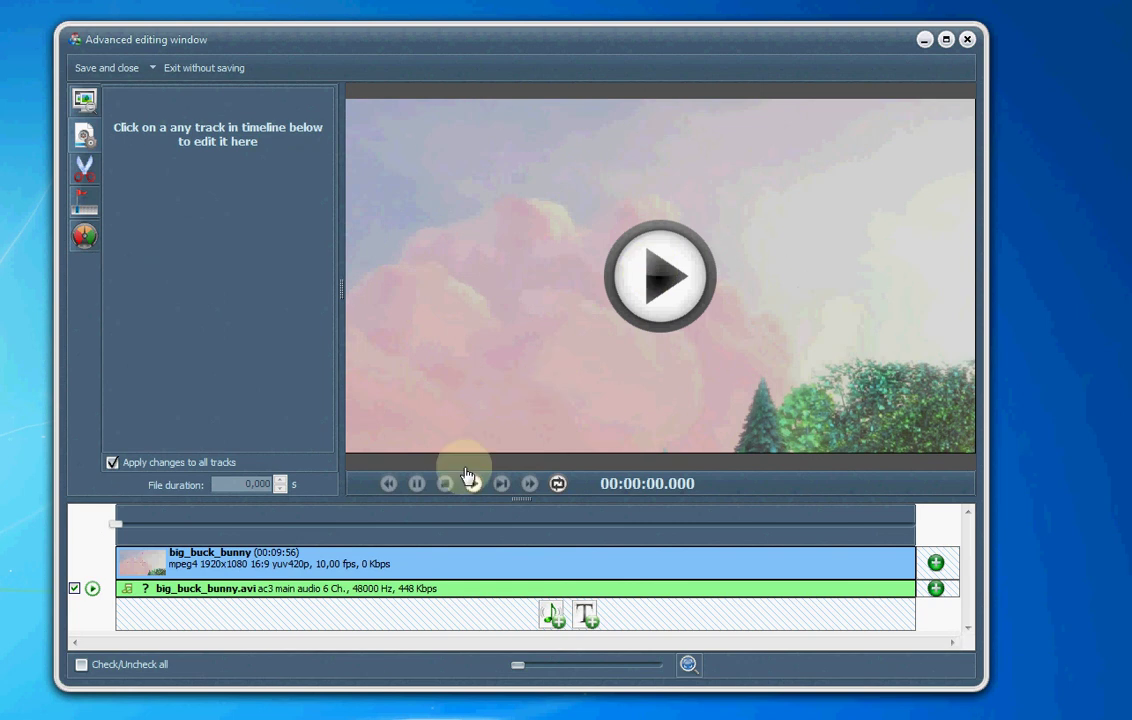
Step: Apply User Defined fit with 34-pixel top and bottom padding, then show the colour adjustments
{"action": "left_click", "coordinate": [389, 566]}
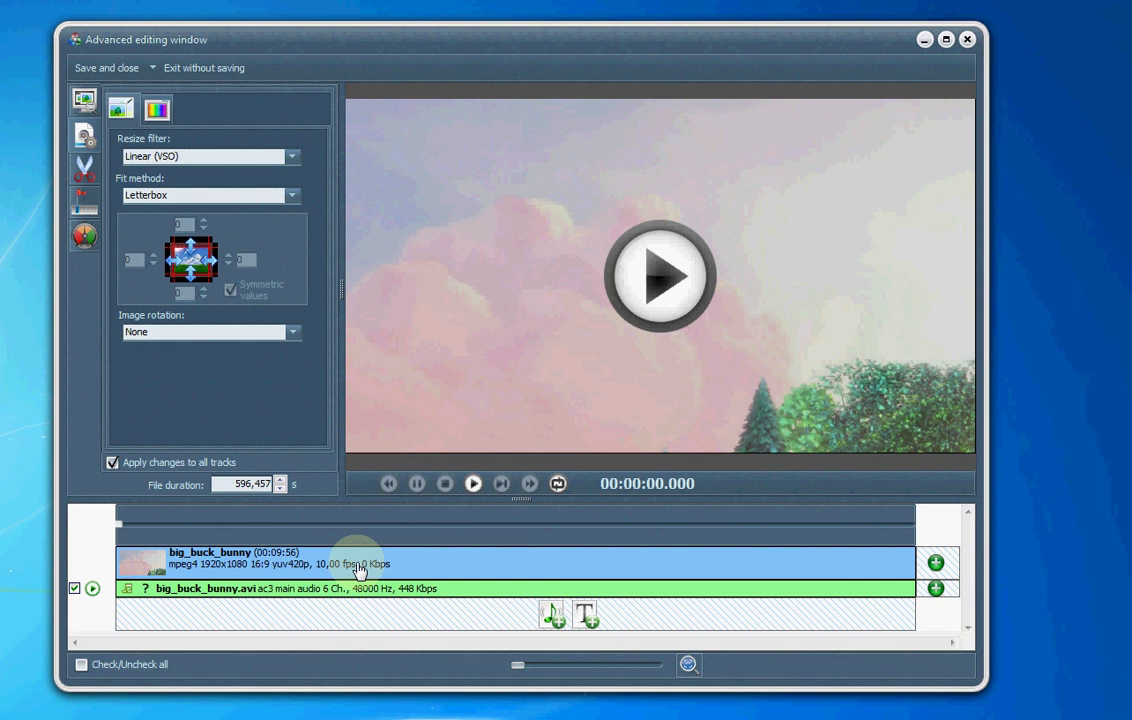
{"action": "left_click", "coordinate": [167, 198]}
{"action": "left_click", "coordinate": [168, 263]}
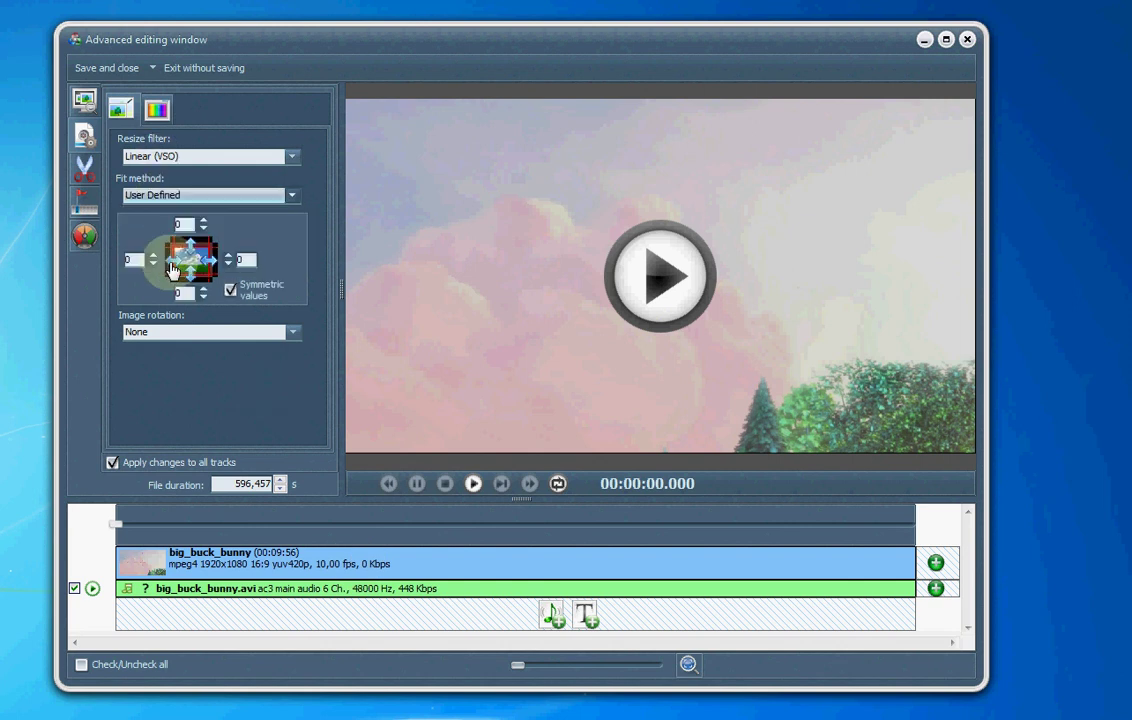
{"action": "left_click", "coordinate": [203, 220]}
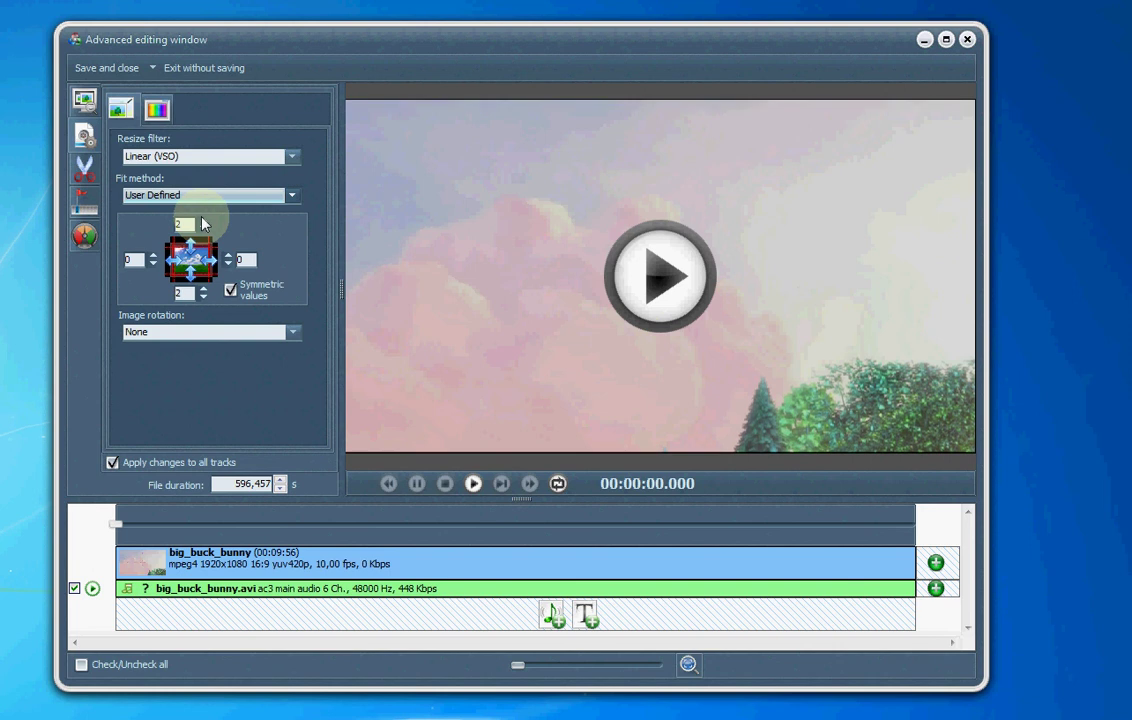
{"action": "left_click_drag", "start_coordinate": [203, 222], "coordinate": [203, 222]}
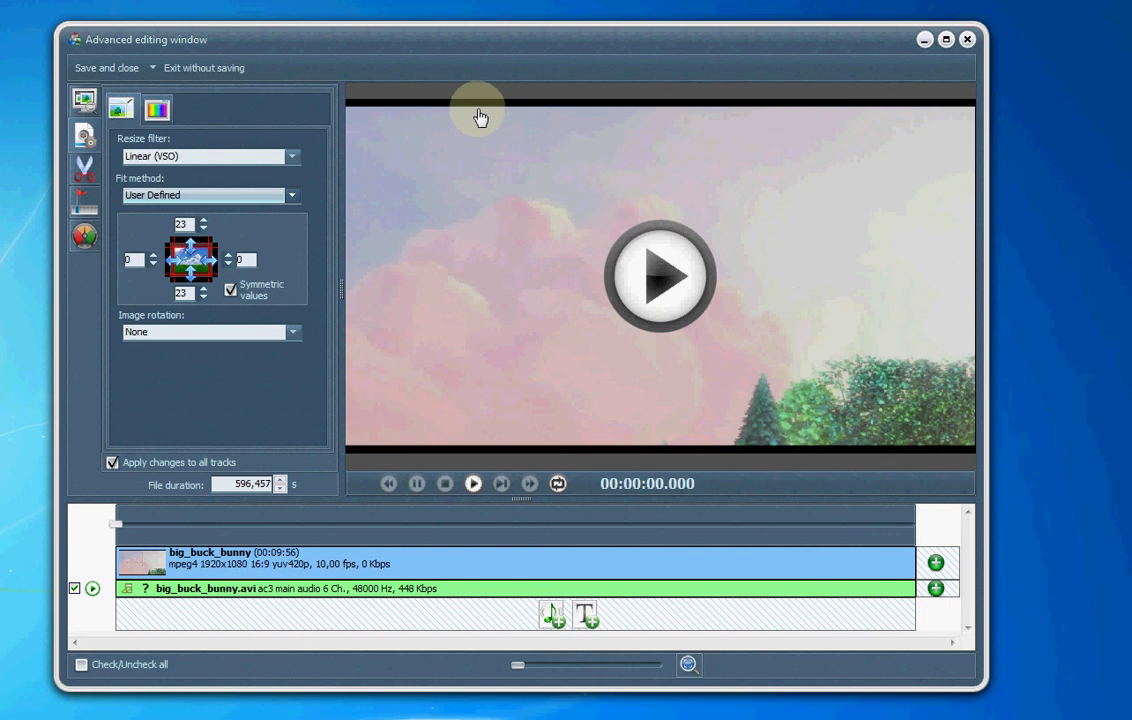
{"action": "left_click_drag", "start_coordinate": [203, 223], "coordinate": [203, 223]}
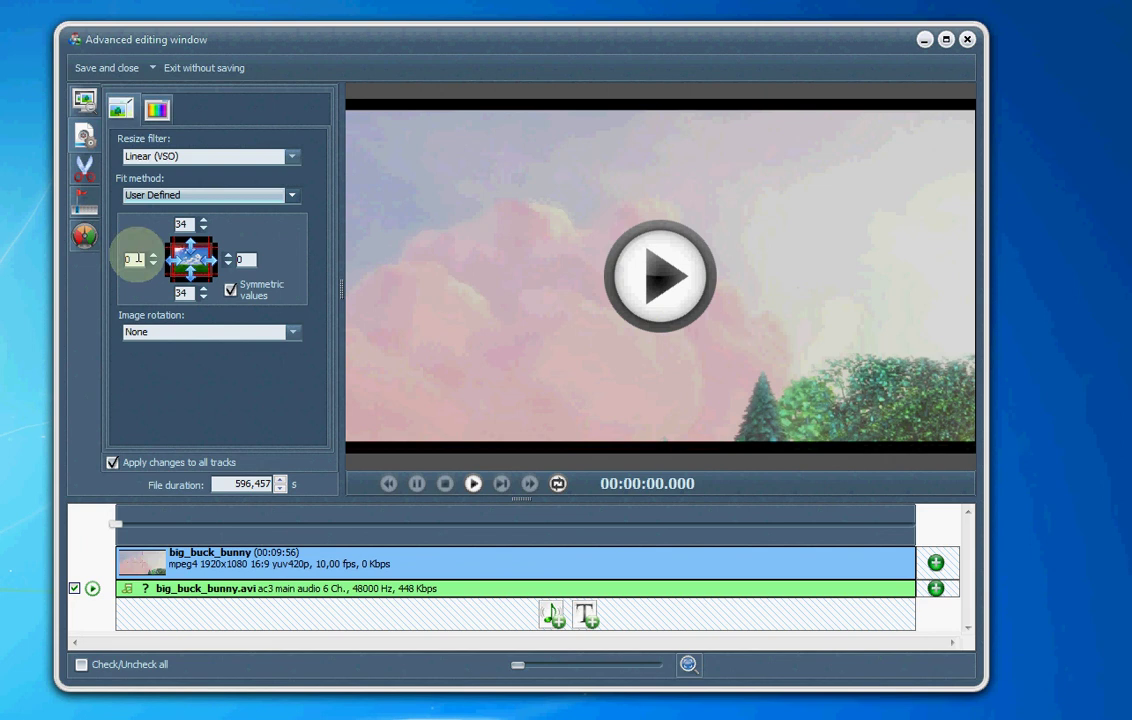
{"action": "left_click", "coordinate": [158, 112]}
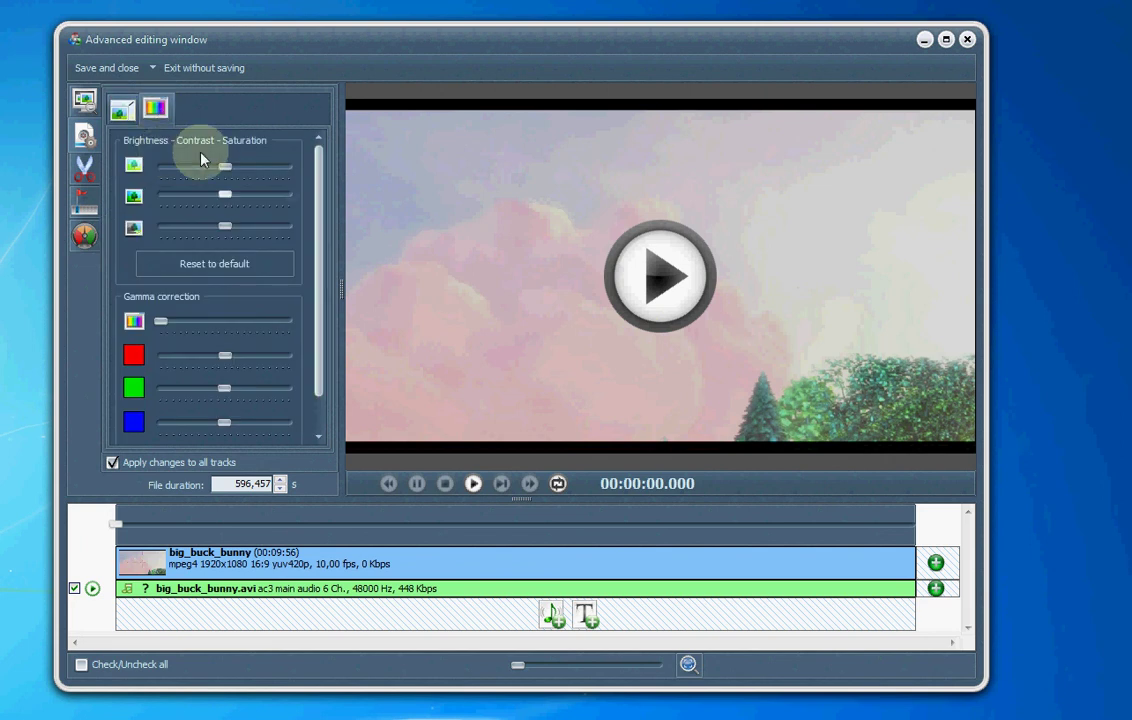
Step: Check the cutting and chapter options, then set the video bitrate to 3 600 Kb/s
{"action": "left_click", "coordinate": [214, 263]}
{"action": "left_click", "coordinate": [84, 170]}
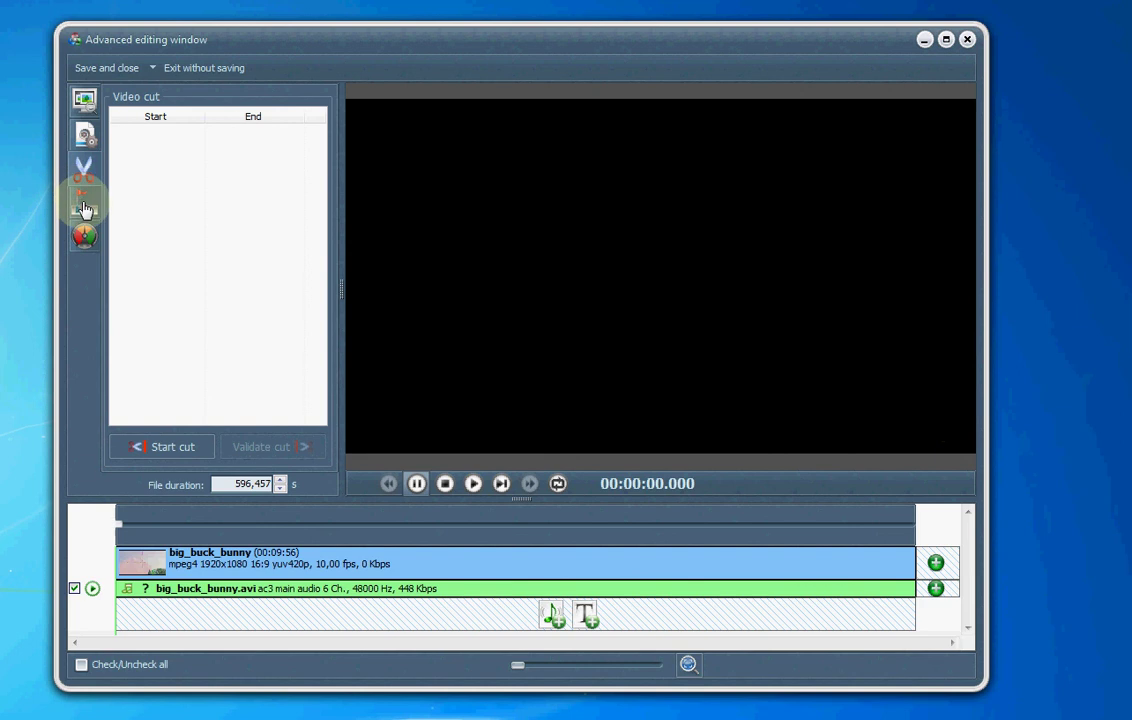
{"action": "left_click", "coordinate": [84, 205]}
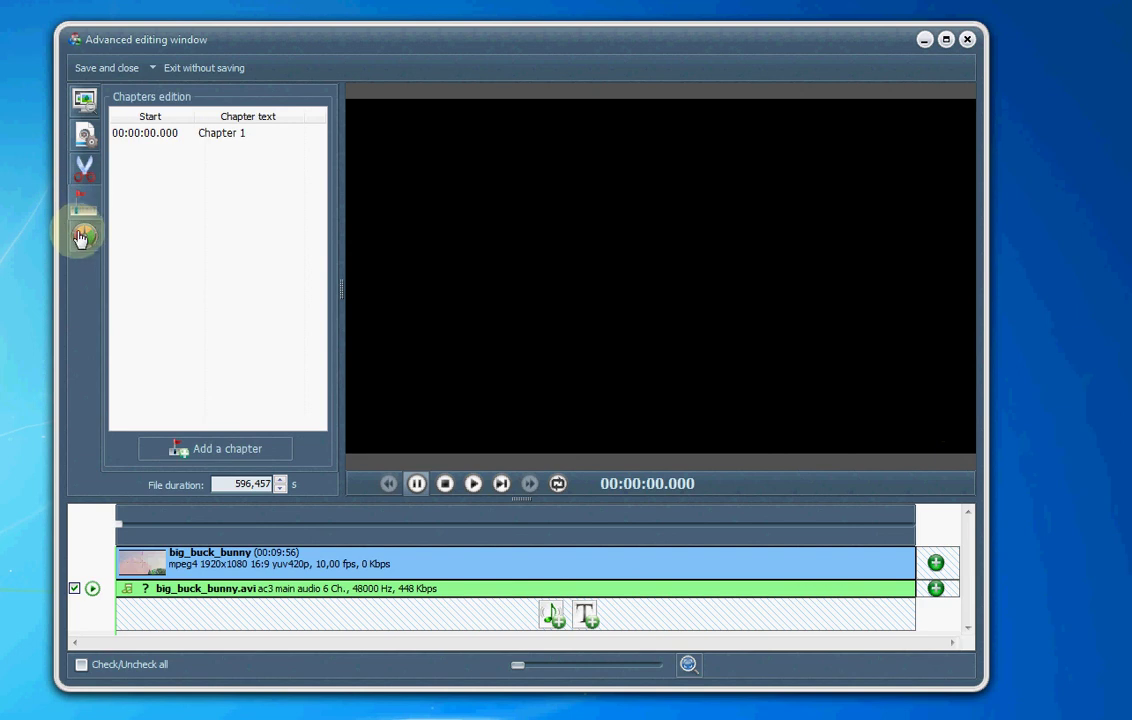
{"action": "left_click", "coordinate": [84, 236]}
{"action": "double_click", "coordinate": [147, 145]}
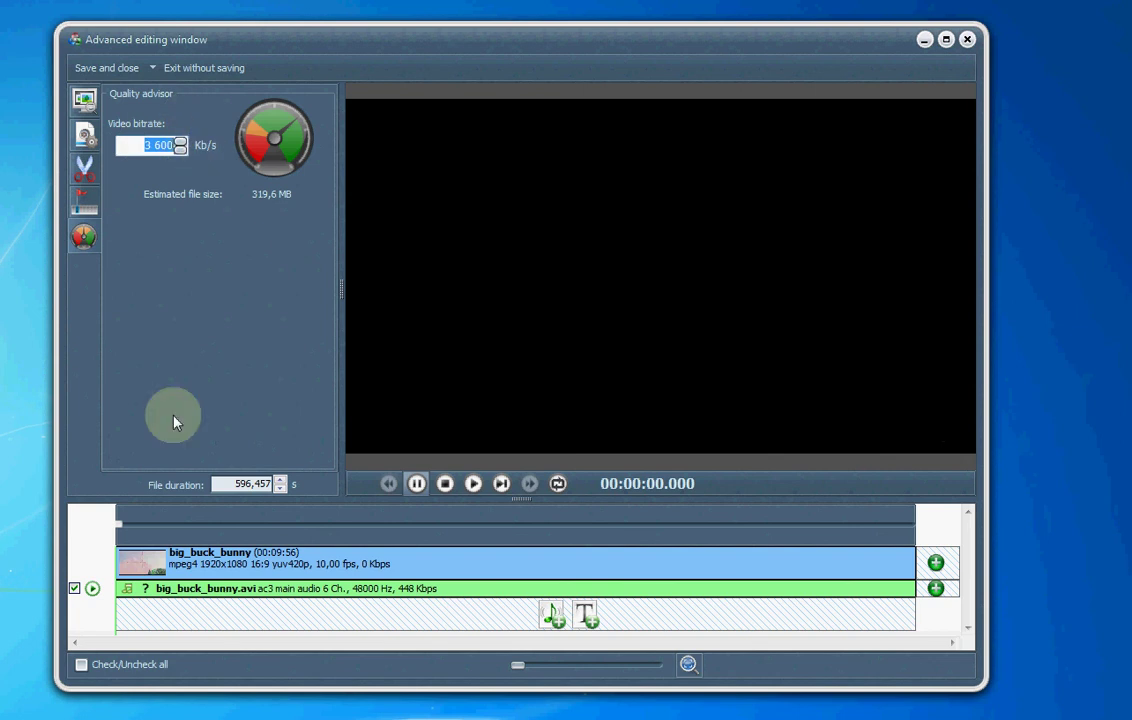
Step: Add Movie_cd1.srt as a subtitle track, colour it Blue and play a preview
{"action": "left_click", "coordinate": [586, 616]}
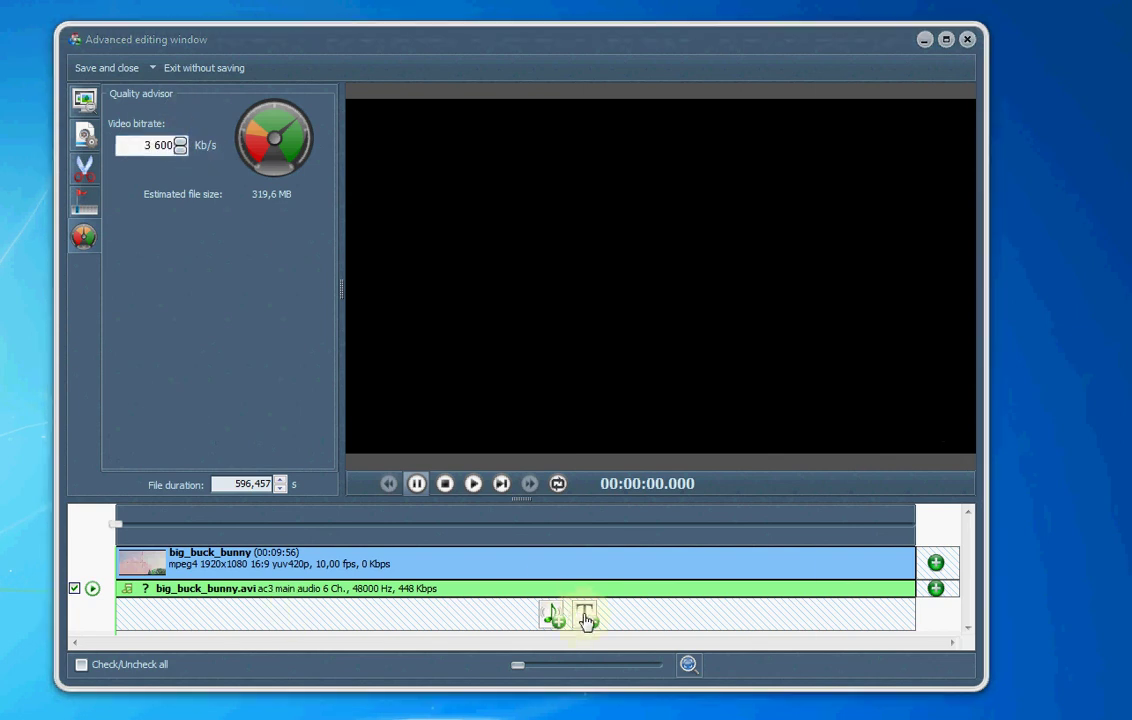
{"action": "double_click", "coordinate": [472, 253]}
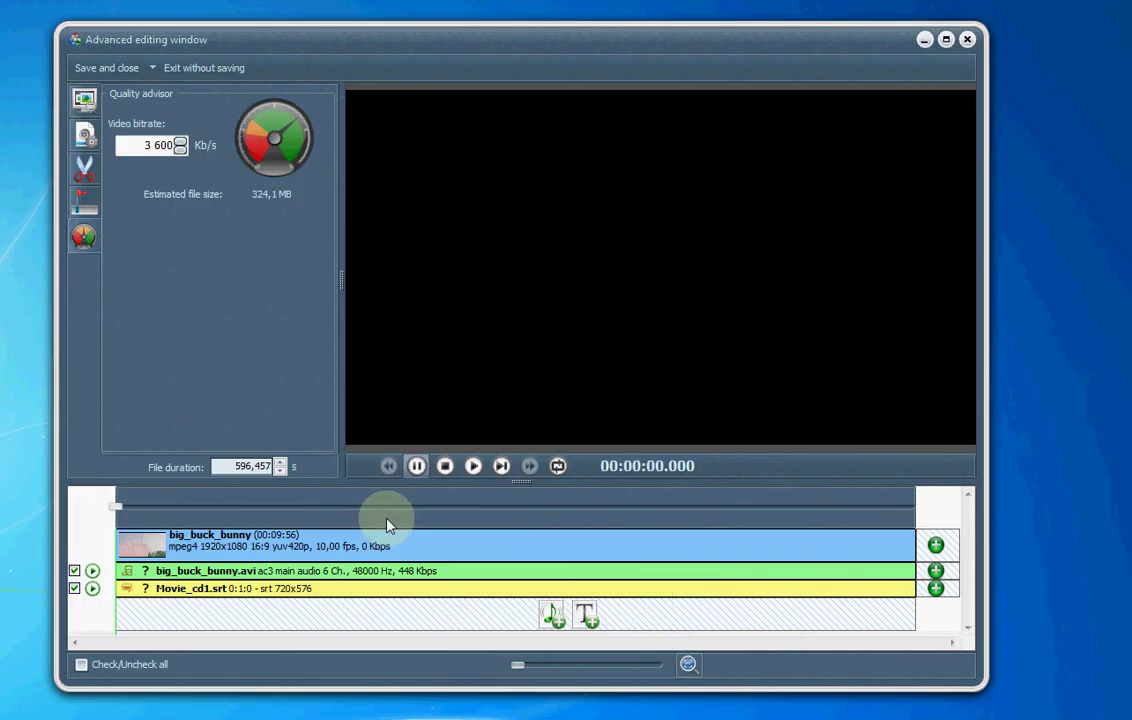
{"action": "left_click", "coordinate": [366, 587]}
{"action": "left_click", "coordinate": [245, 150]}
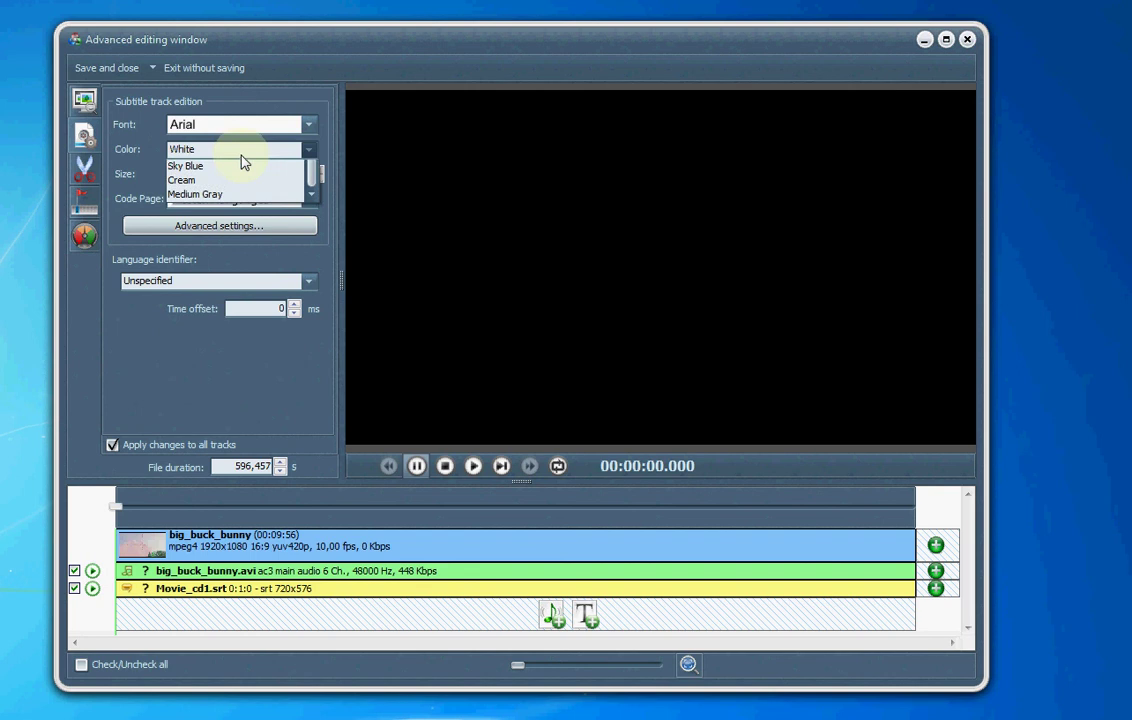
{"action": "left_click", "coordinate": [190, 167]}
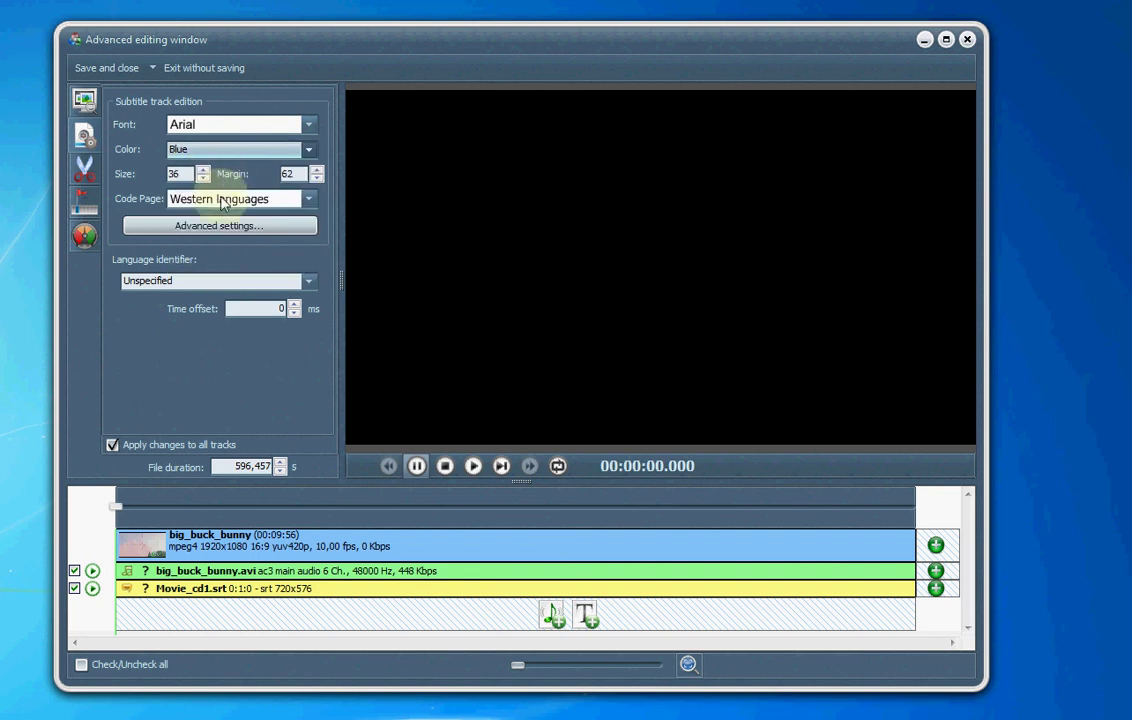
{"action": "left_click", "coordinate": [473, 466]}
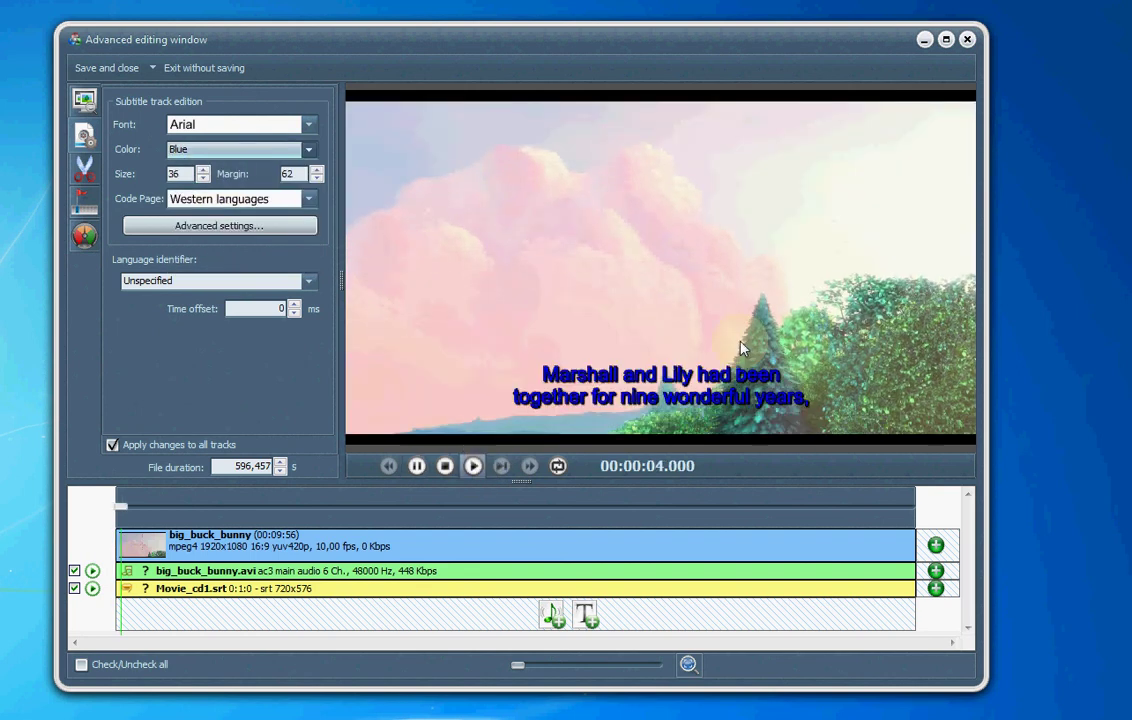
Step: Recolour the subtitles Fuchsia and save the edits back to the converter
{"action": "left_click", "coordinate": [192, 152]}
{"action": "left_click", "coordinate": [188, 180]}
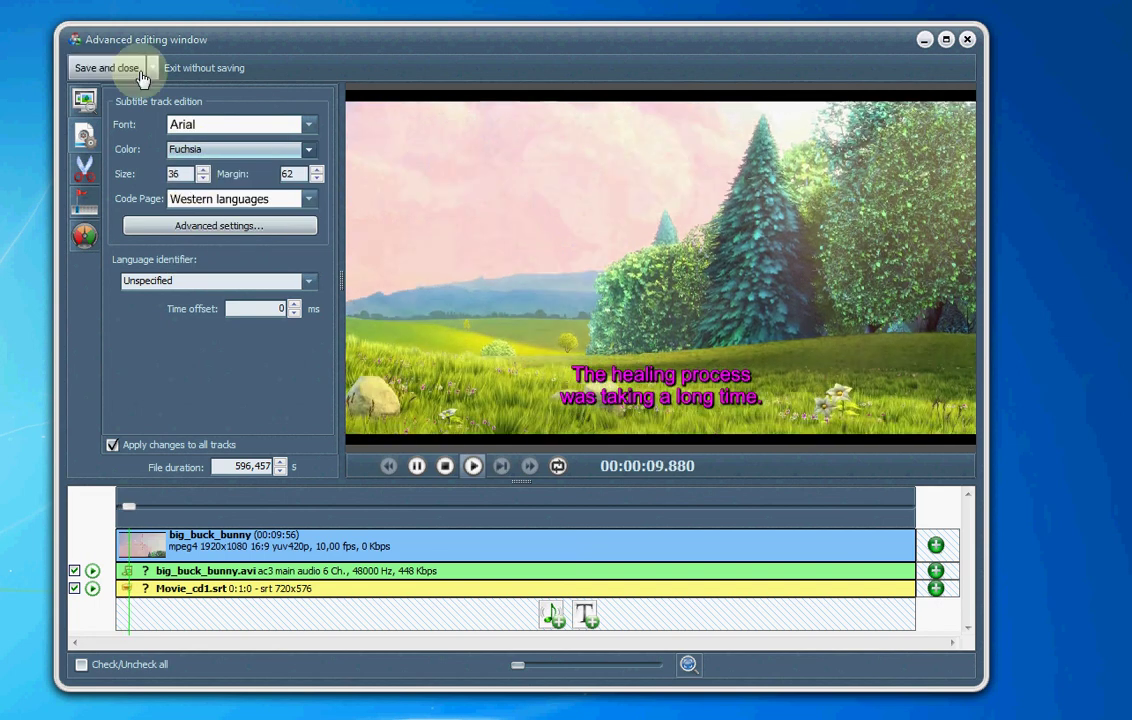
{"action": "left_click", "coordinate": [128, 72]}
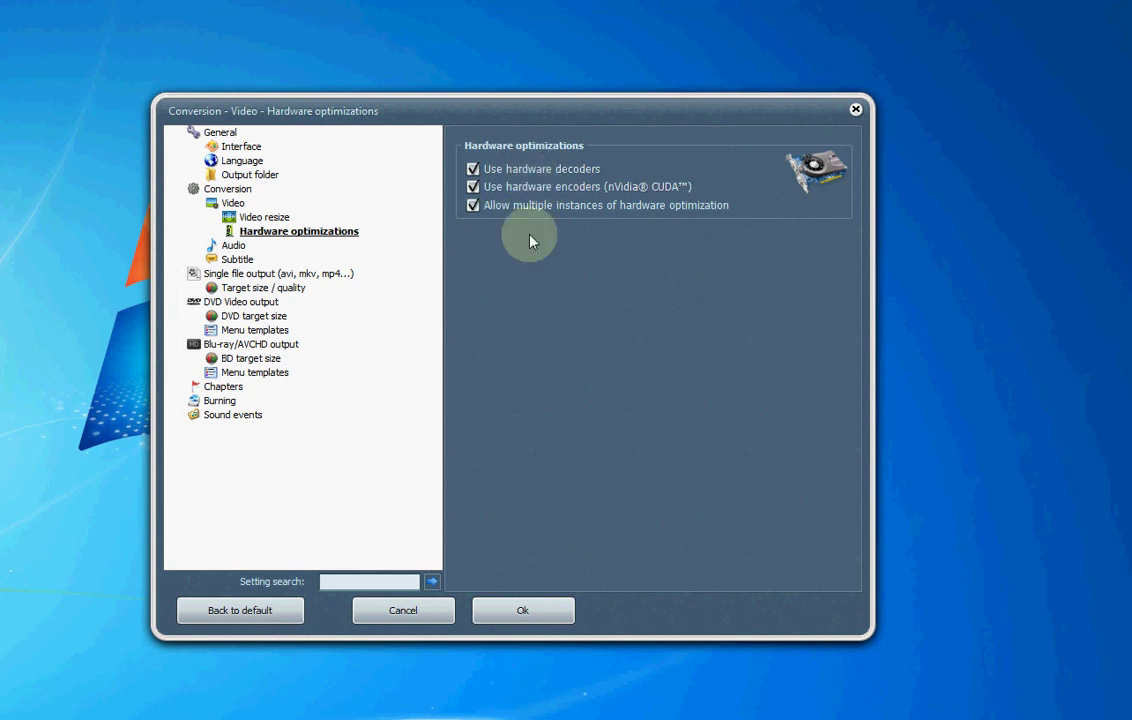
{"action": "left_click", "coordinate": [524, 612]}
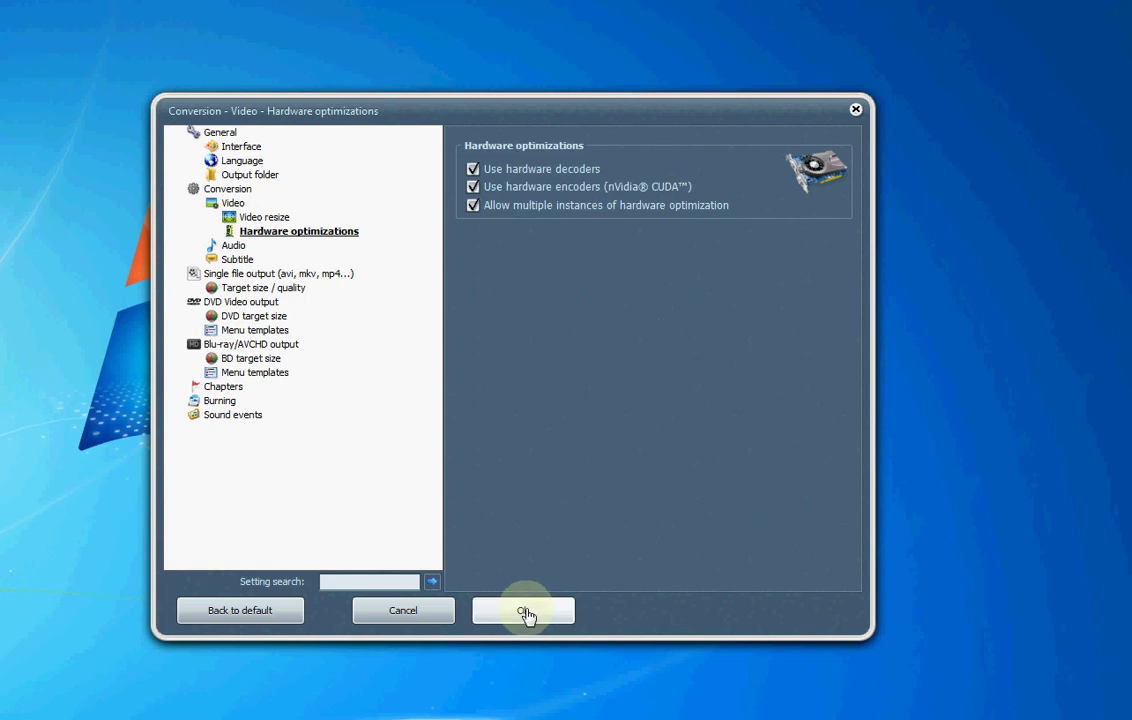
{"action": "left_click", "coordinate": [657, 409]}
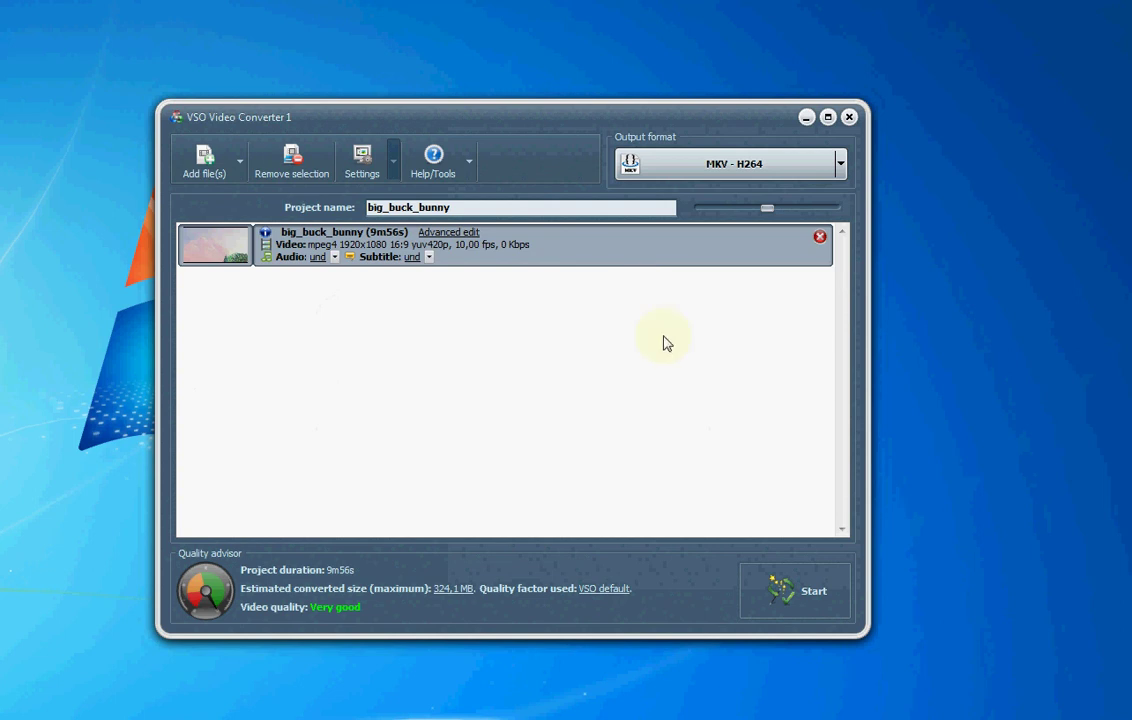
Step: Leave the output on MKV - H264 and start converting big_buck_bunny
{"action": "left_click", "coordinate": [786, 172]}
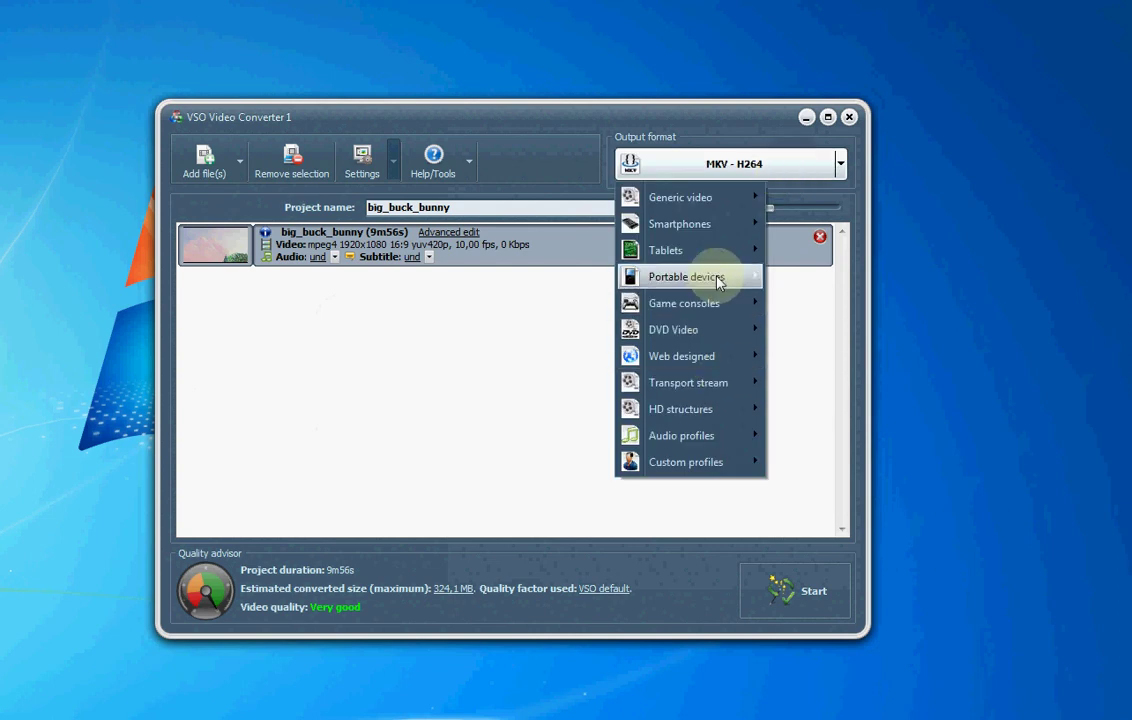
{"action": "mouse_move", "coordinate": [716, 279]}
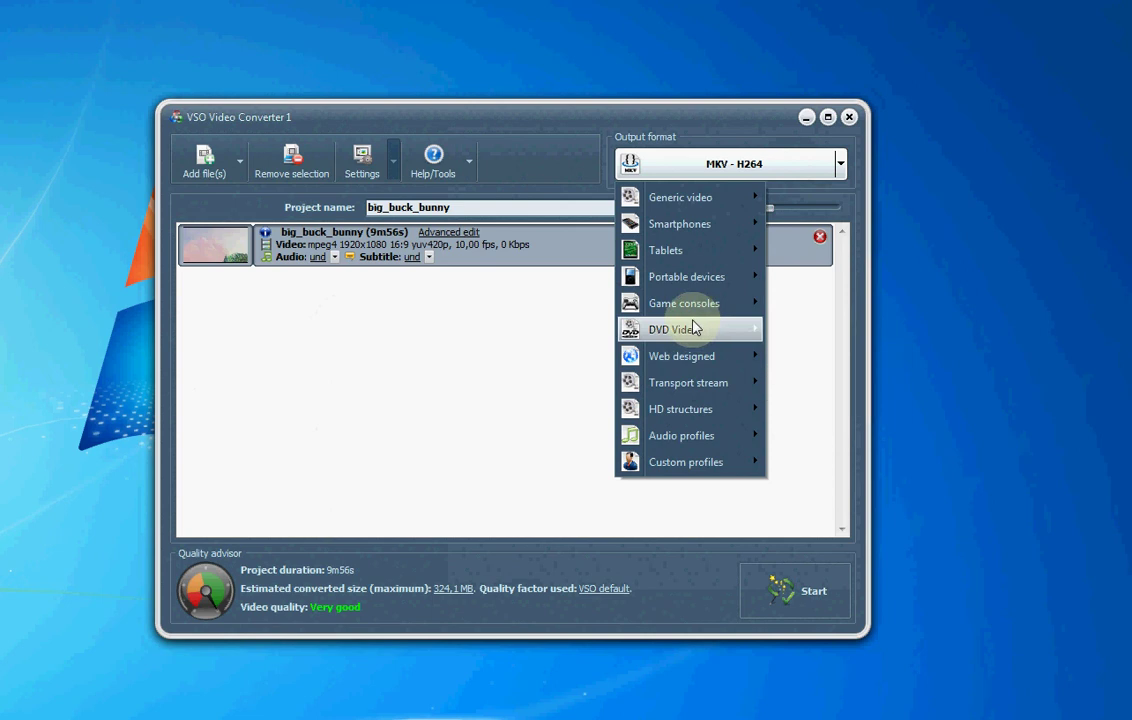
{"action": "mouse_move", "coordinate": [665, 329]}
{"action": "left_click", "coordinate": [503, 374]}
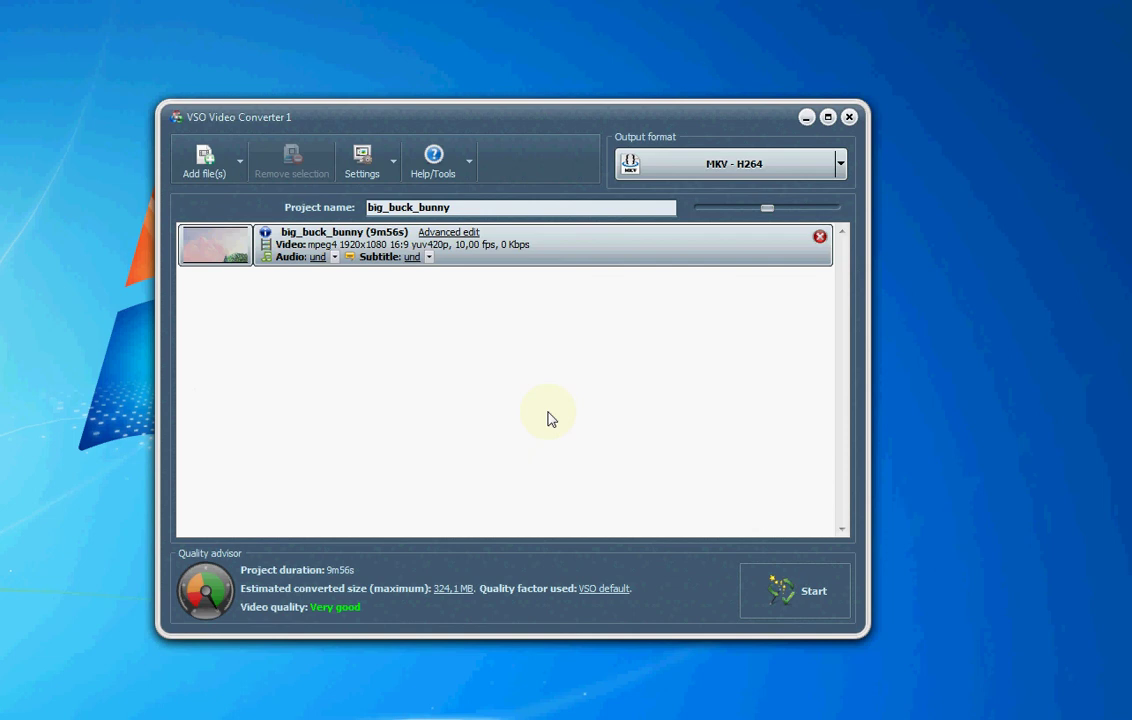
{"action": "left_click", "coordinate": [791, 588]}
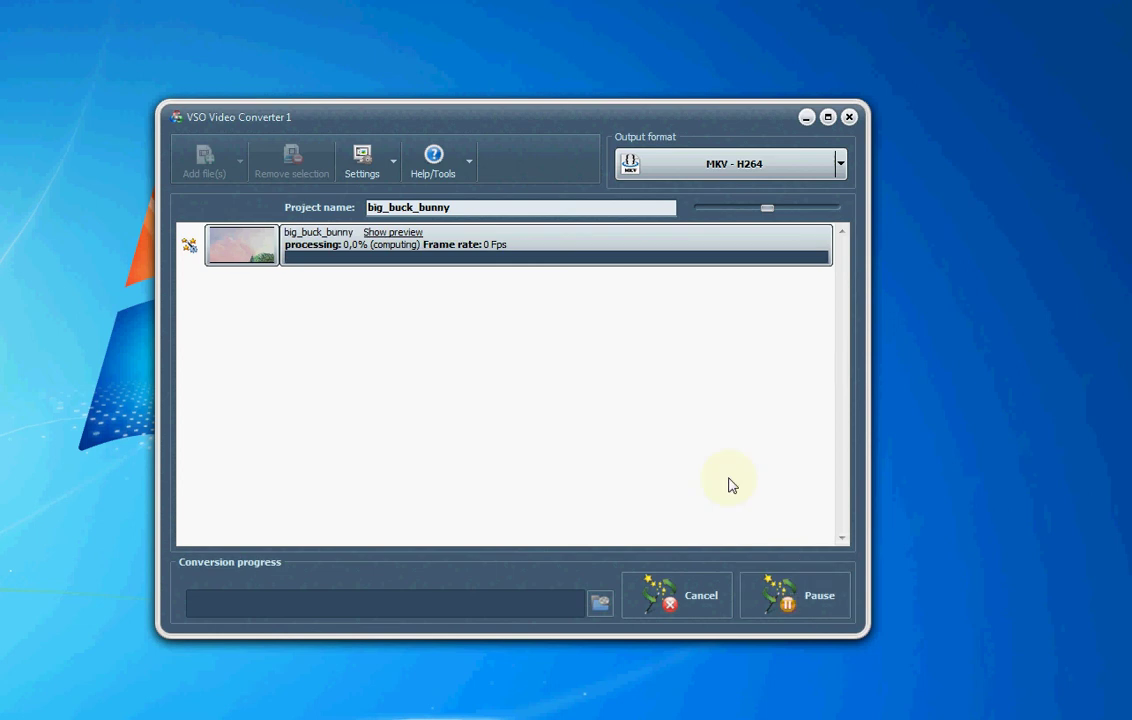